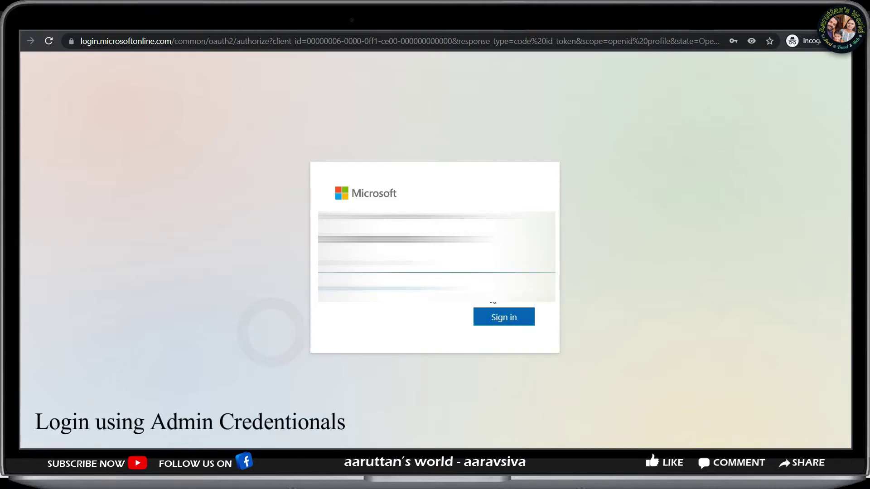
Sign in to the Microsoft 365 admin center with the admin account.
click(494, 318)
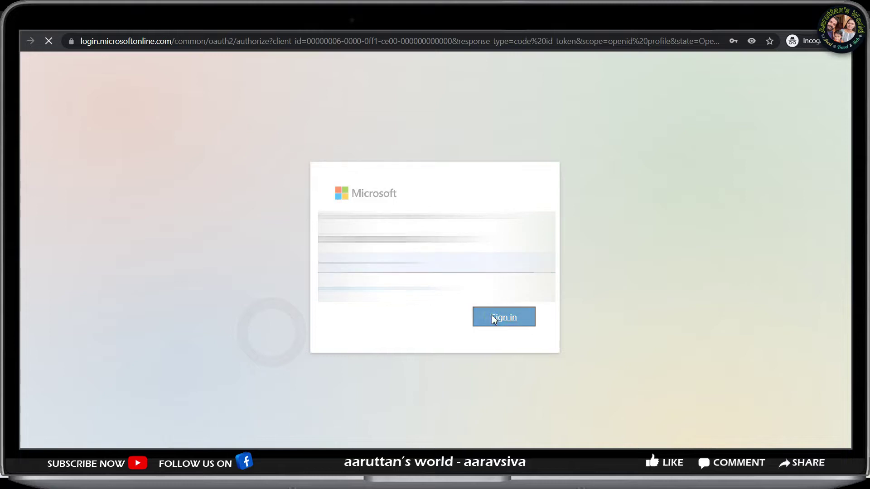
click(494, 321)
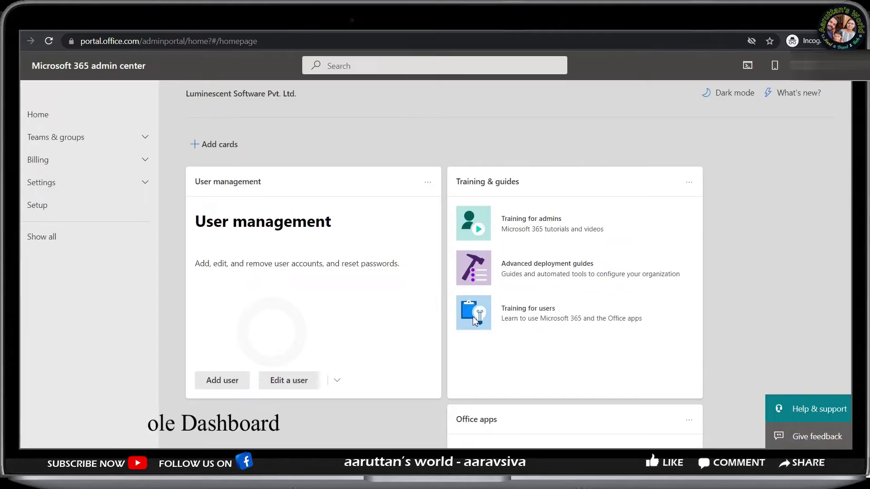
Add a user with first name Office, last name Demo and username officedemo, choose its domain, and keep the automatic password options.
click(219, 383)
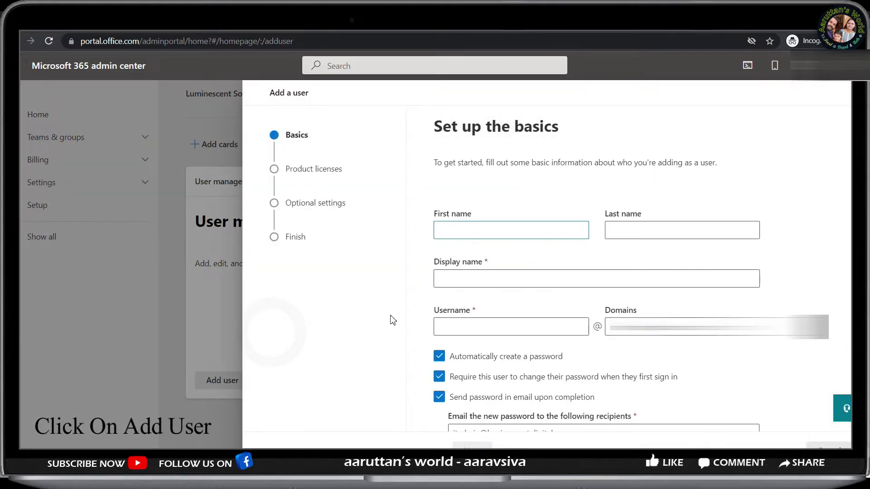
text(Office )
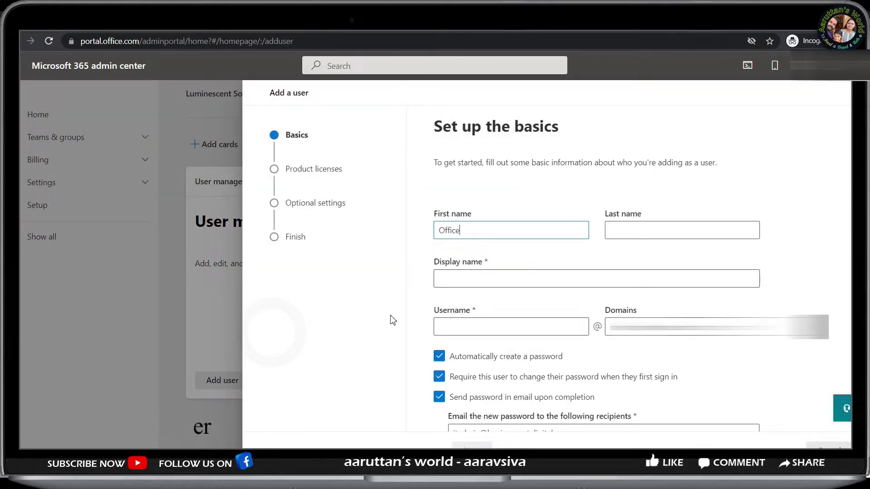
text(Demo)
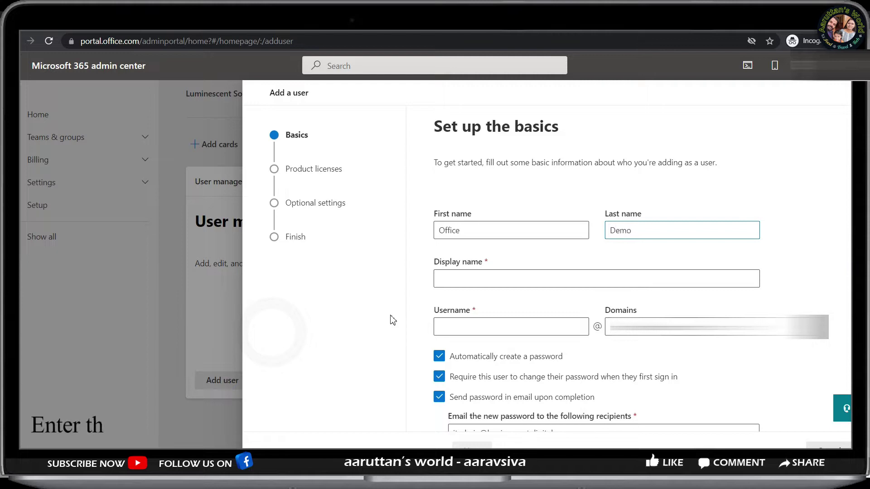
key(Tab)
key(Tab)
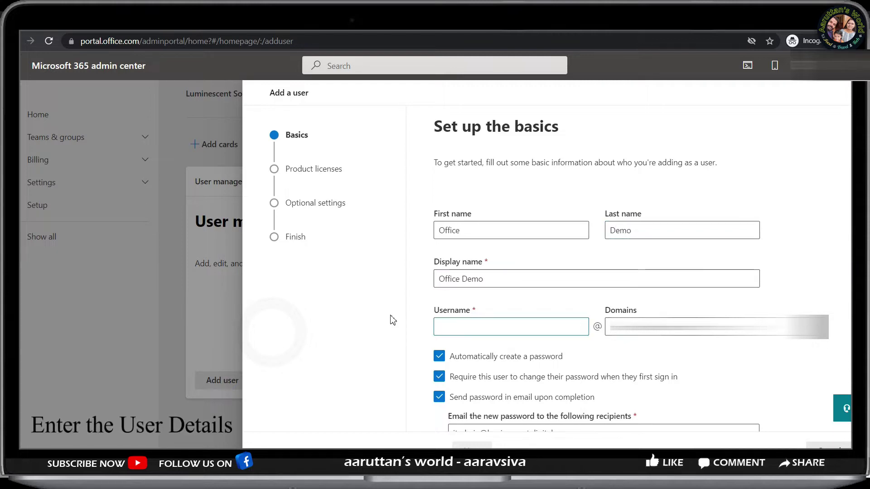
text(officedemo)
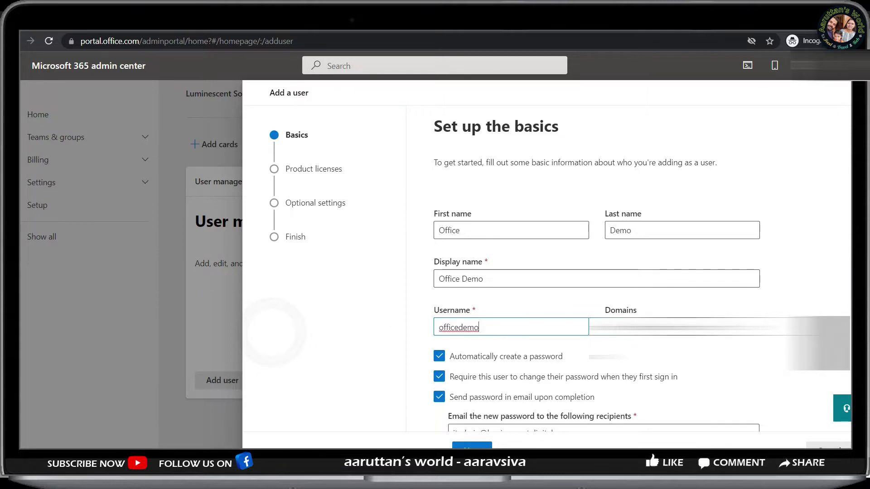
click(687, 327)
click(660, 373)
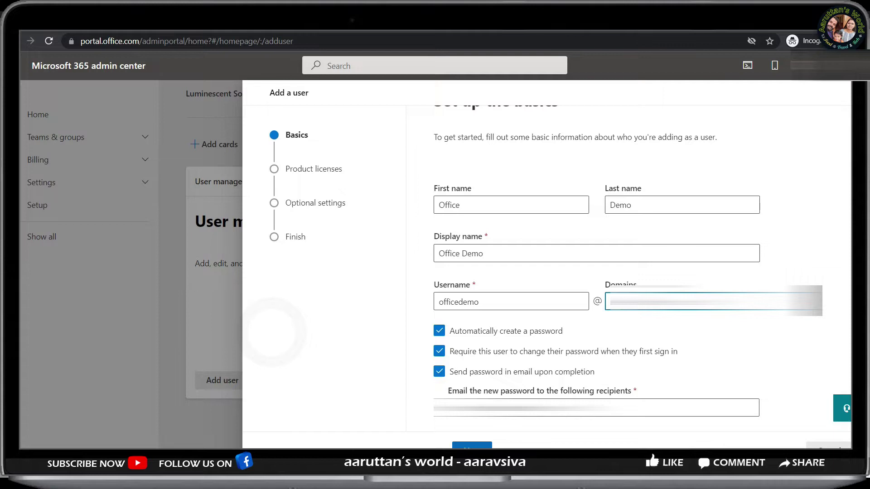
click(472, 445)
Assign the Microsoft Teams Exploratory license to the new user and finish adding the account with the default optional settings.
scroll(521, 374, down, 5)
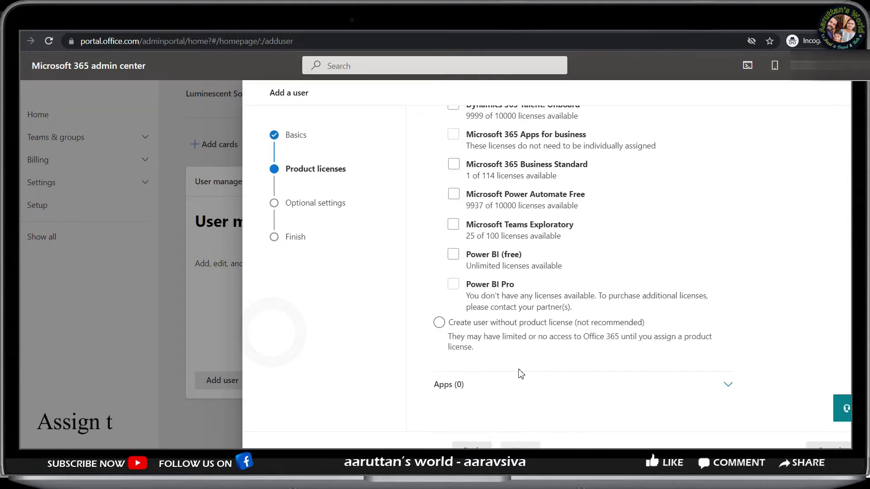
click(455, 229)
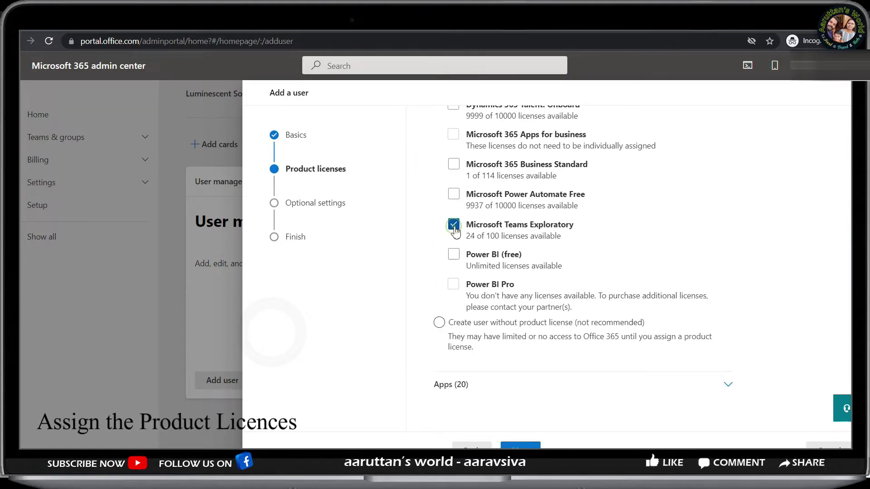
scroll(510, 308, up, 3)
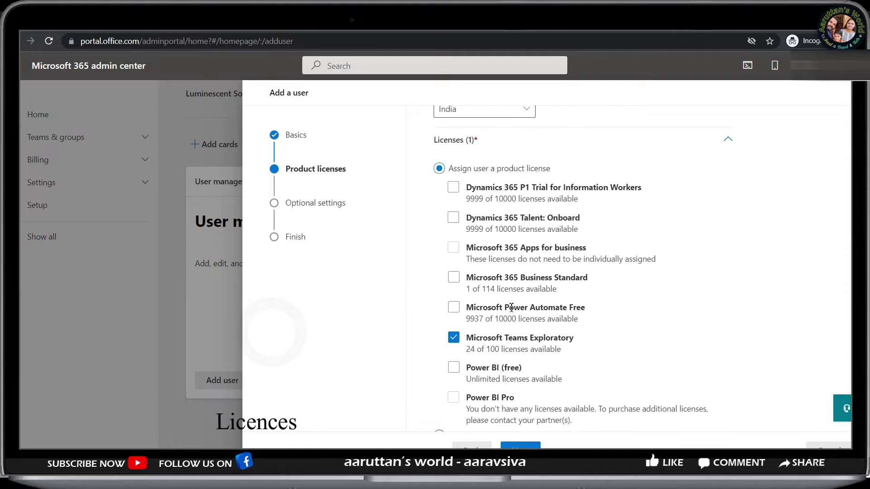
scroll(509, 311, up, 3)
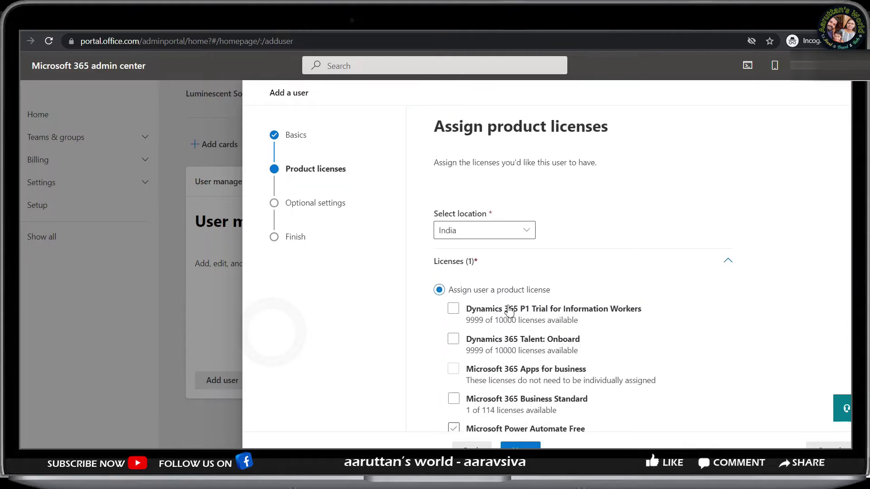
scroll(510, 312, down, 3)
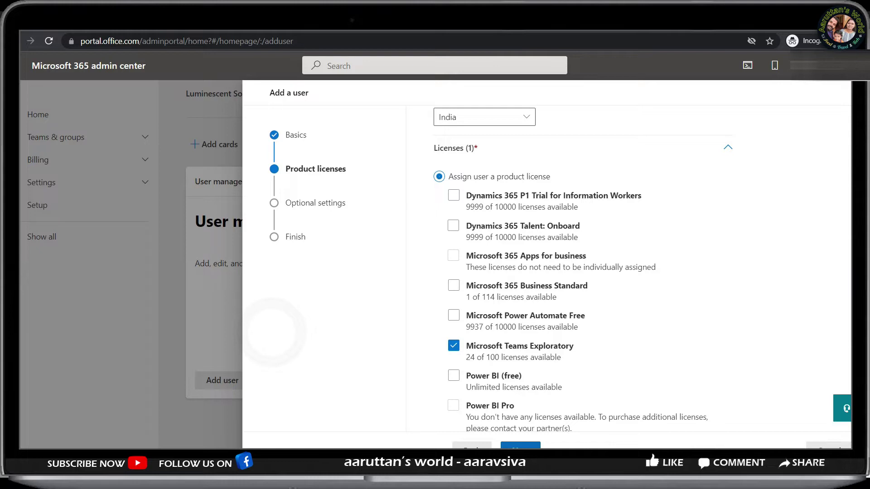
click(520, 445)
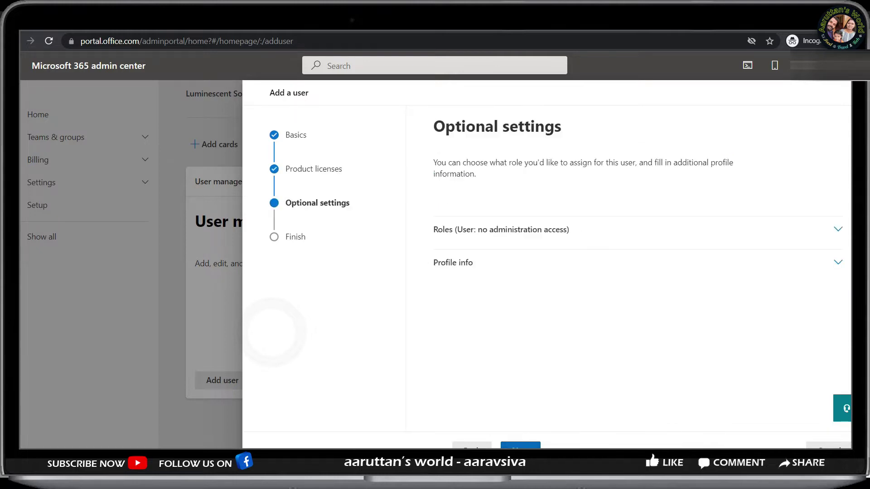
click(518, 445)
click(519, 445)
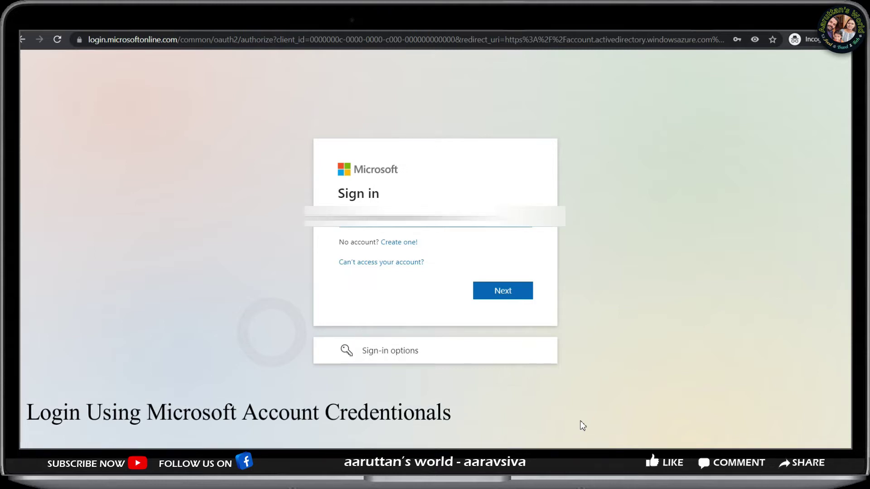
Sign in to the Microsoft account as the new user, entering the account password.
key(Return)
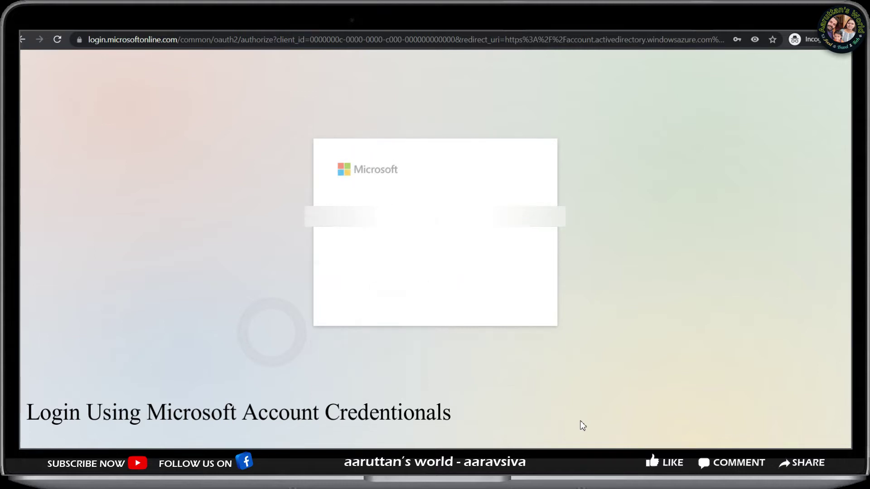
text(••••••)
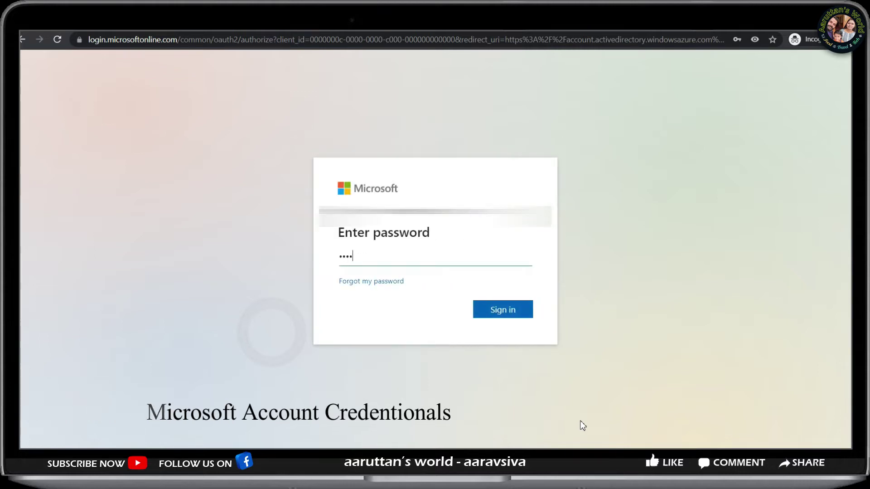
text(•••)
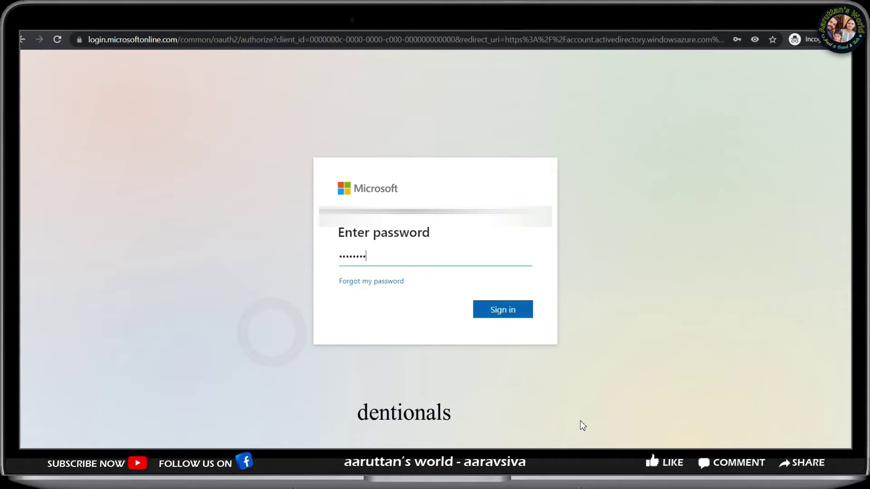
key(Return)
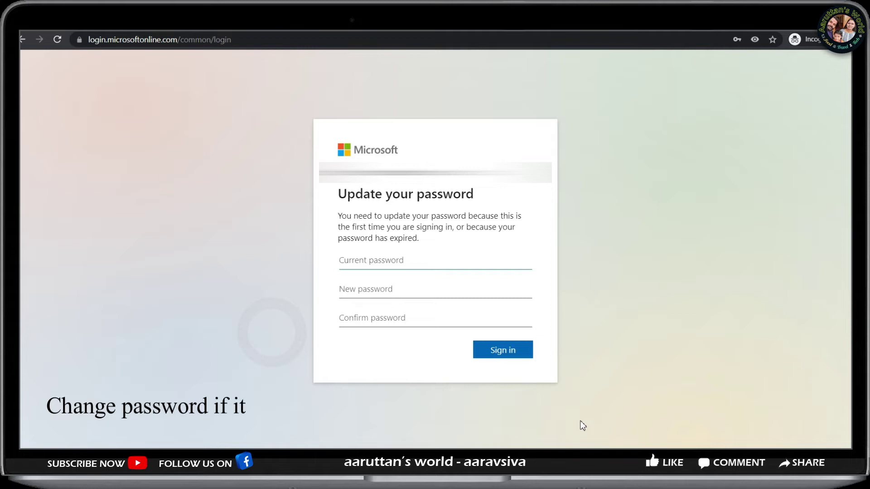
Update the account password by entering the current password and the new password with its confirmation, and submit it.
text(•••••)
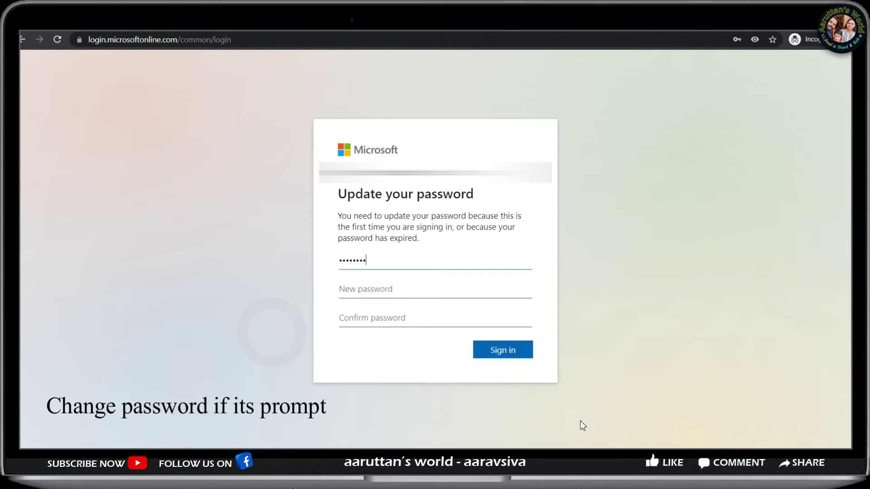
text(•••••)
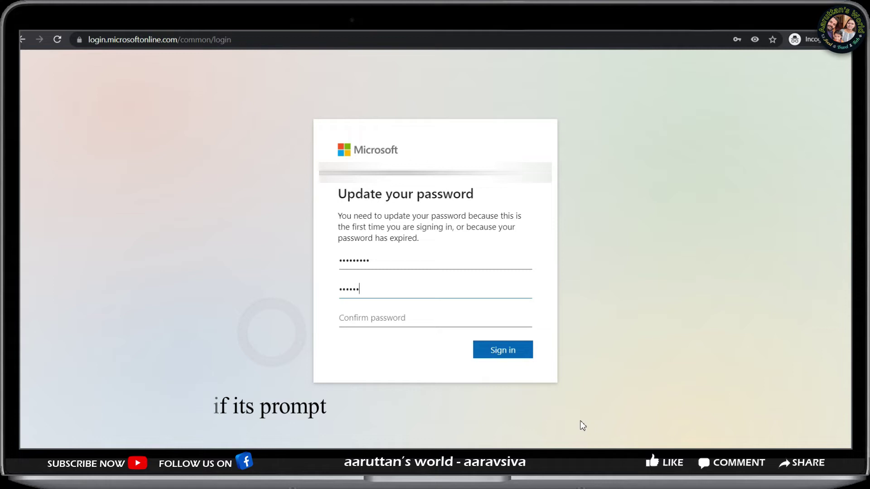
key(Tab)
text(•••)
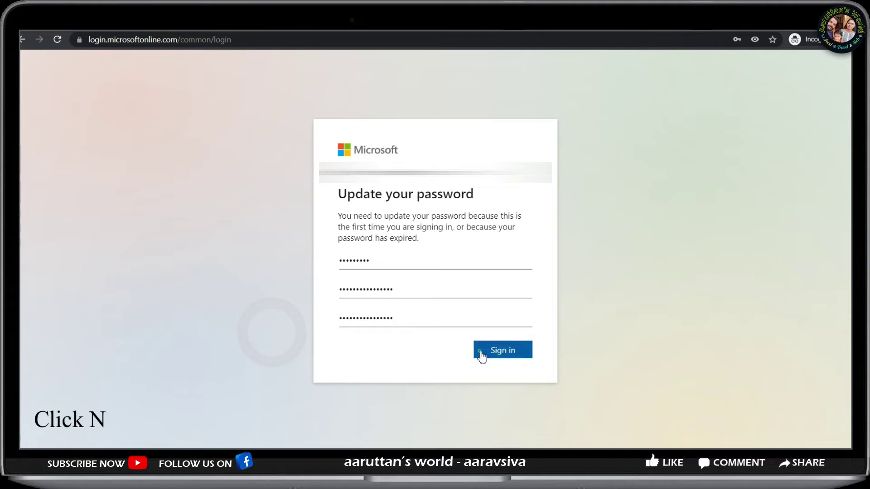
click(480, 352)
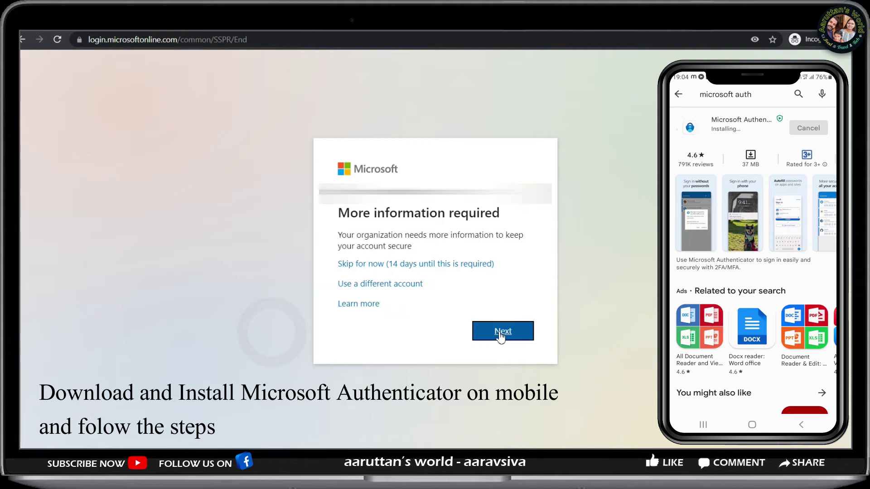
Set up Microsoft Authenticator as the sign-in method by scanning the QR code and approving the phone notification, and complete the security setup.
click(500, 337)
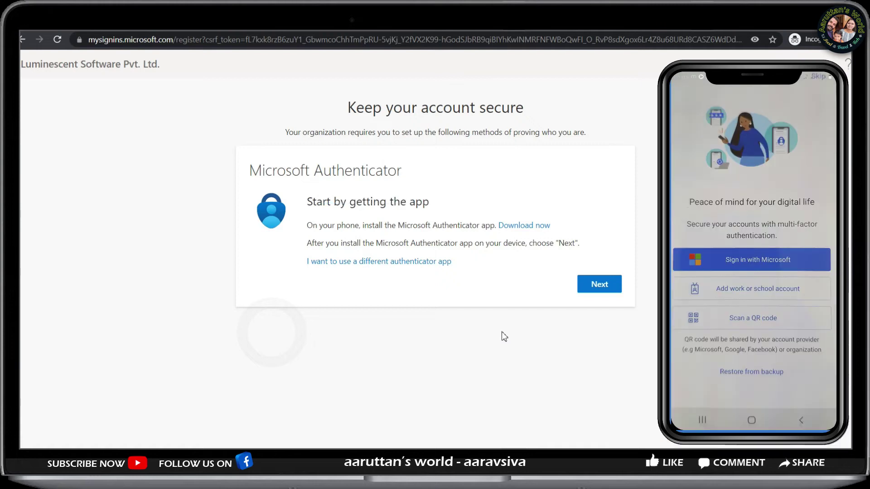
click(595, 286)
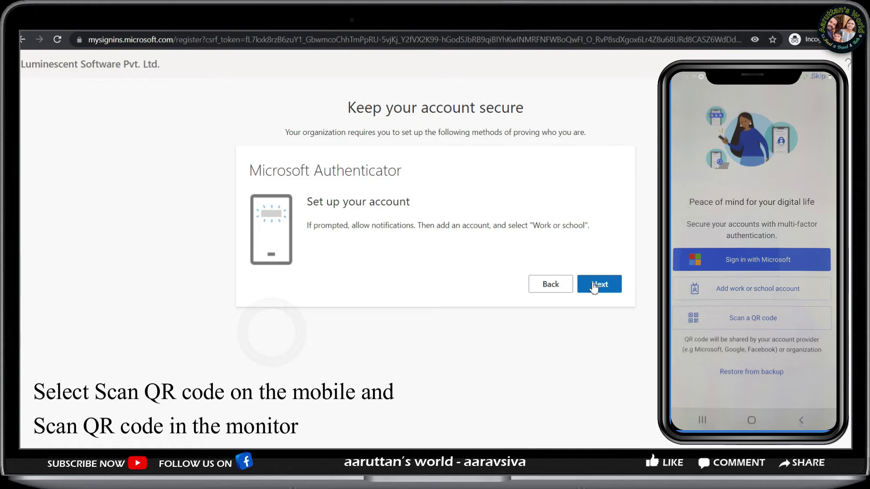
click(597, 287)
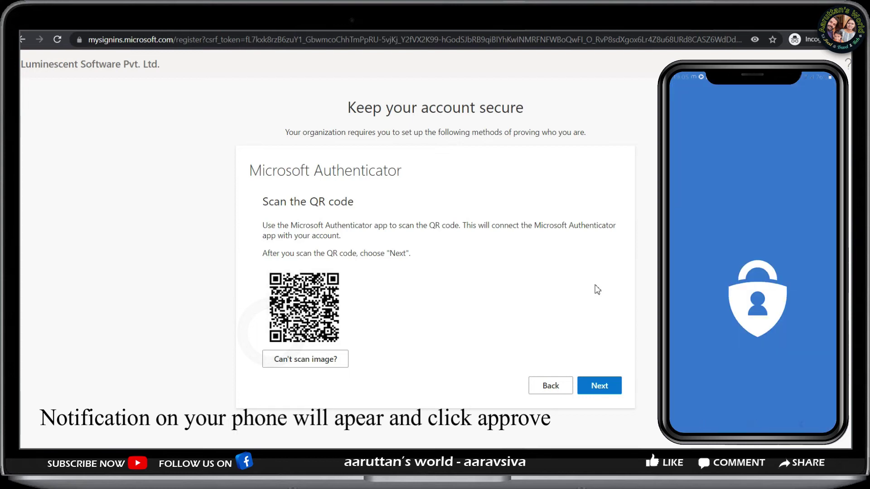
click(603, 387)
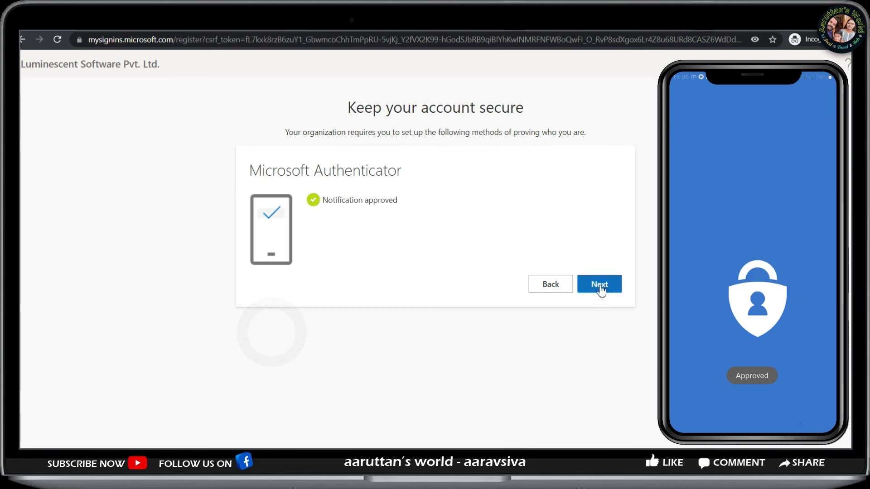
click(601, 286)
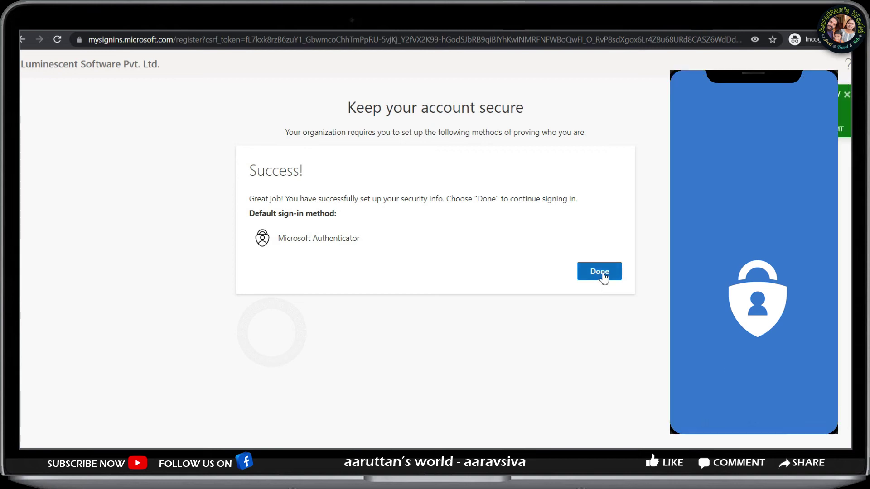
click(603, 274)
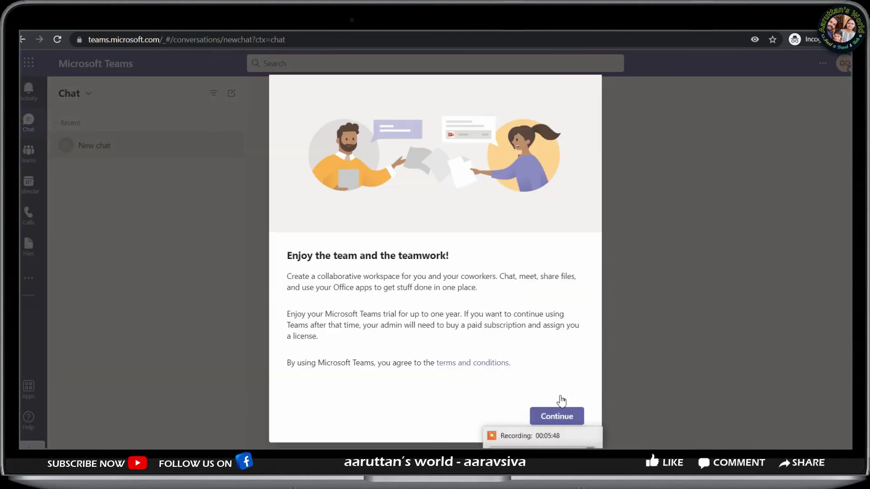
Accept the Microsoft Teams trial introduction and continue into Teams.
click(559, 416)
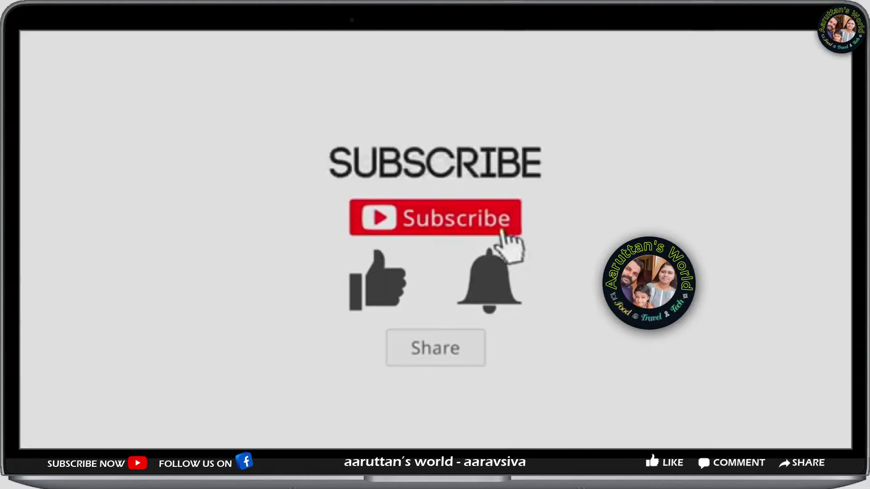